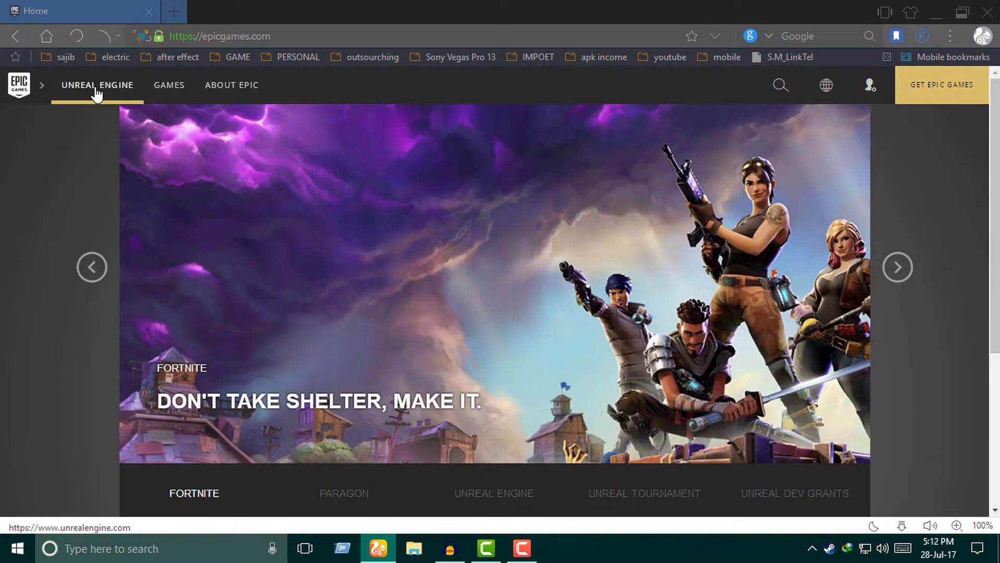
# - Go to unrealengine.com from the Epic header and start its DOWNLOAD to reach account sign-up
pyautogui.click(91, 90)
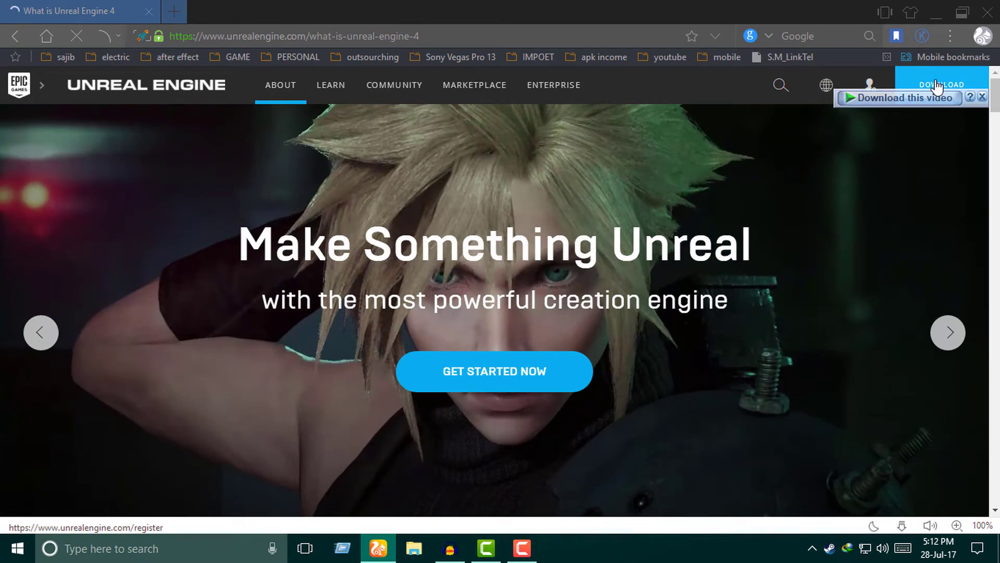
pyautogui.click(943, 86)
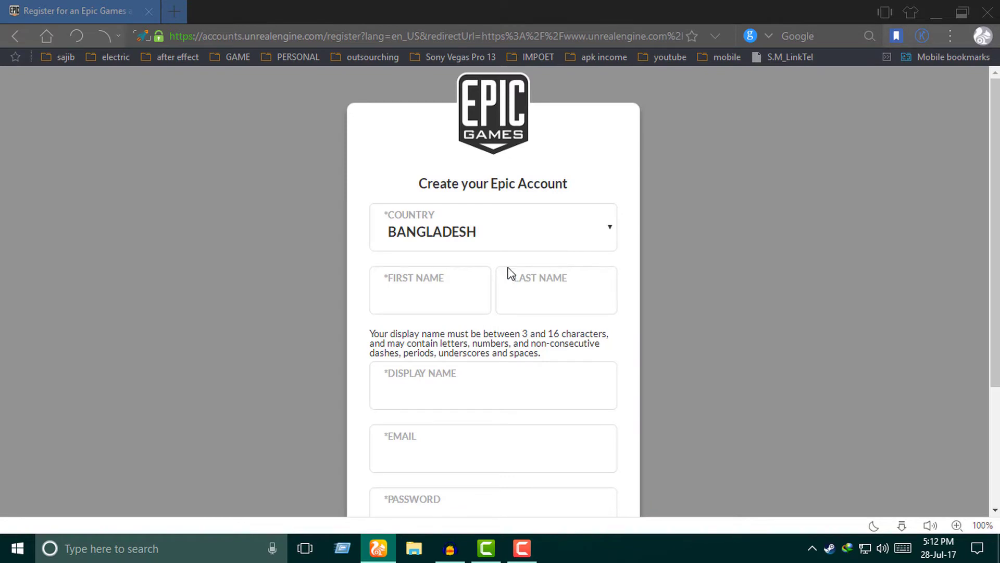
# - Enter a first name and last name in the Create your Epic Account form
pyautogui.scroll(-3, 678, 297)
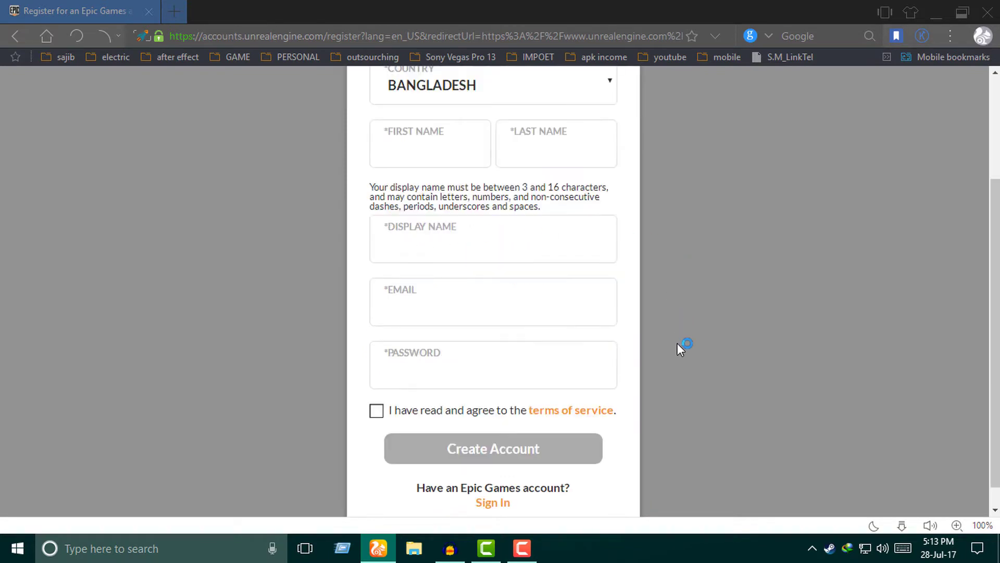
pyautogui.scroll(3, 672, 334)
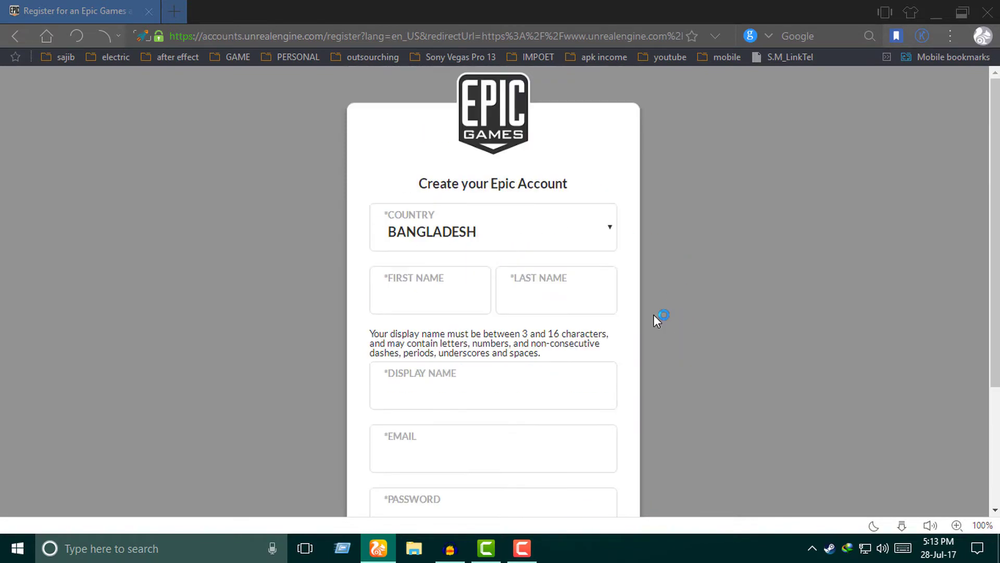
pyautogui.click(445, 300)
pyautogui.scroll(-3, 823, 300)
pyautogui.scroll(3, 828, 301)
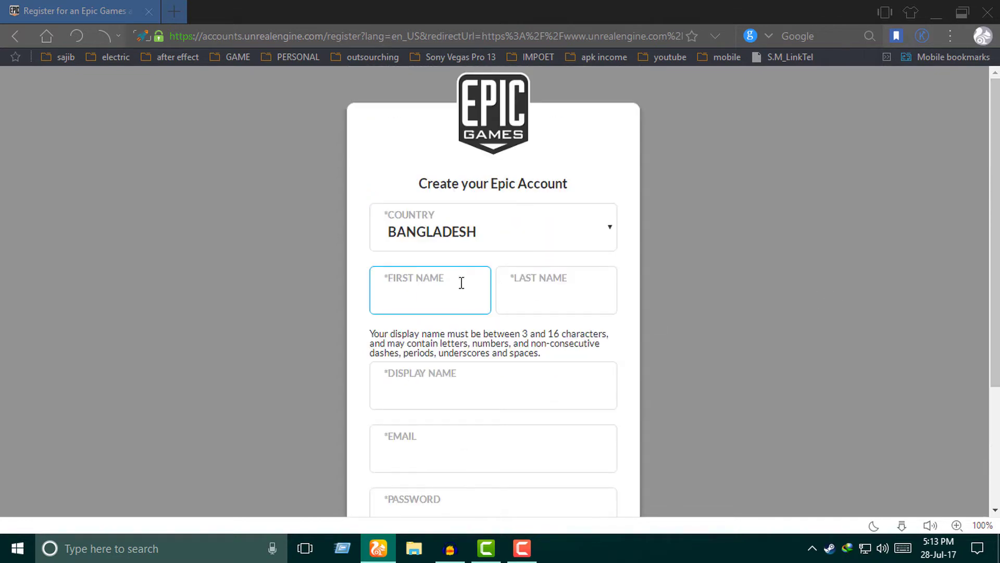
pyautogui.write('aaf')
pyautogui.click(565, 297)
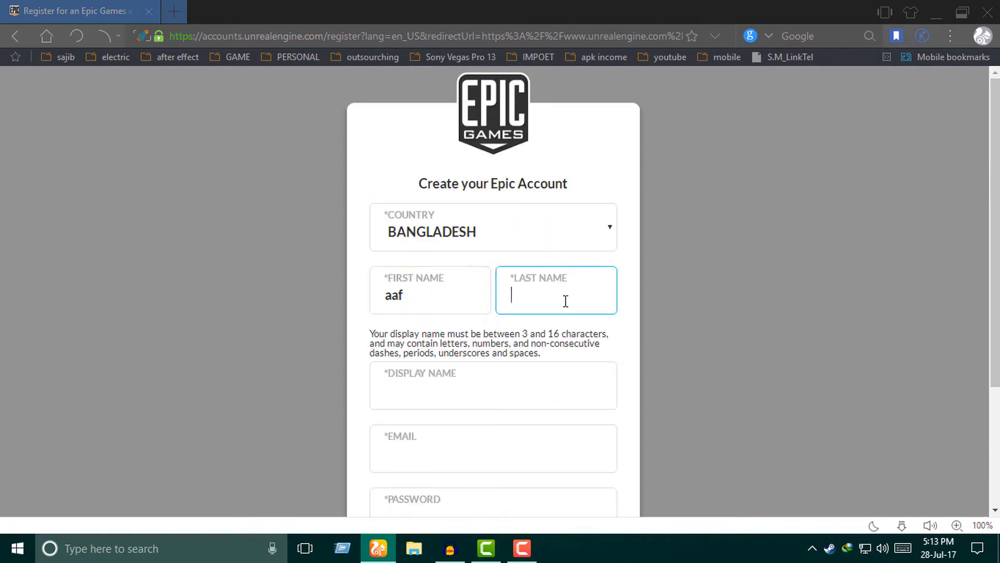
pyautogui.write('fad')
# - Pass through the empty display name, email and password fields, leaving validation errors showing
pyautogui.click(457, 391)
pyautogui.scroll(-3, 442, 281)
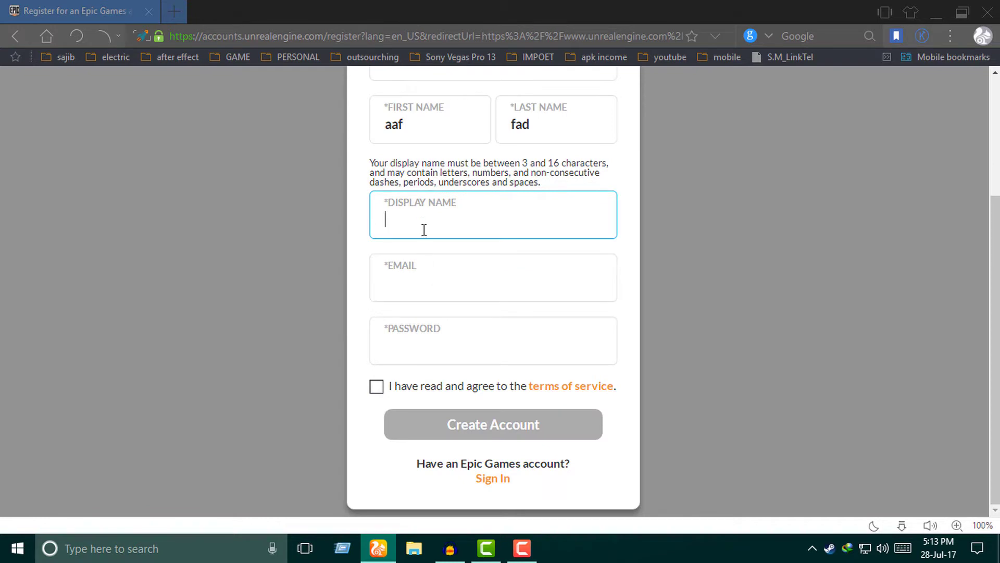
pyautogui.scroll(3, 498, 385)
pyautogui.scroll(-2, 431, 327)
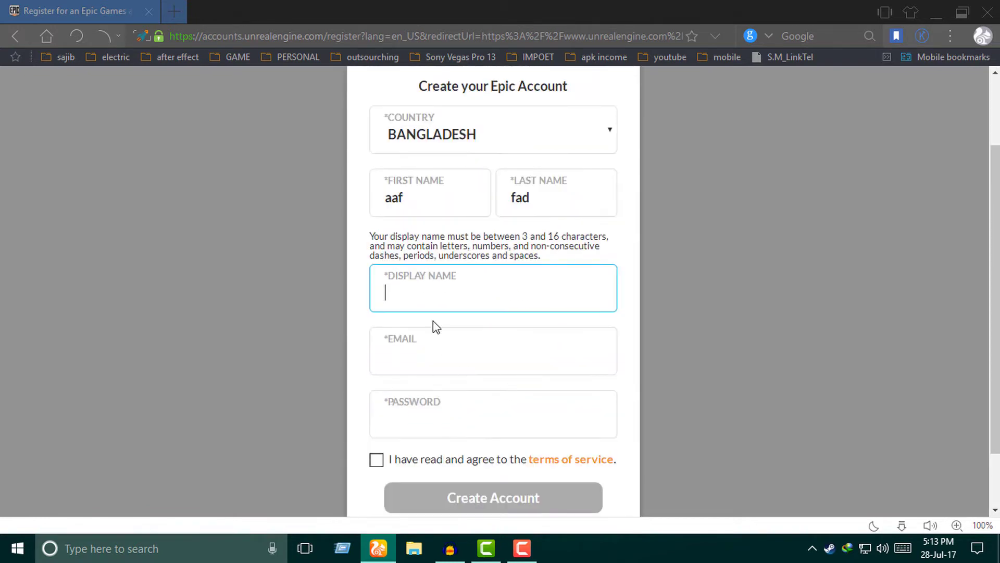
pyautogui.click(572, 371)
pyautogui.scroll(-2, 565, 362)
pyautogui.click(554, 343)
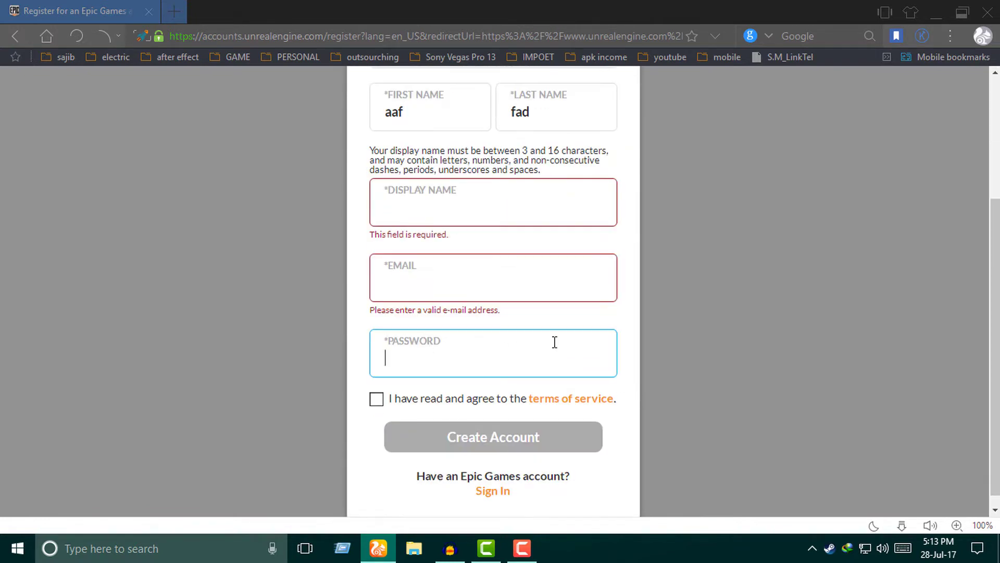
pyautogui.click(434, 404)
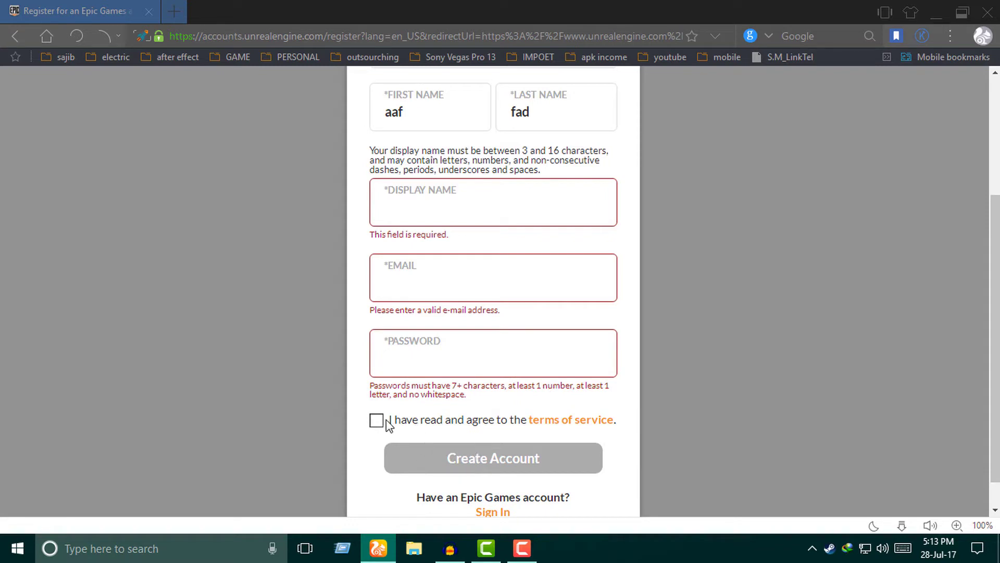
pyautogui.scroll(-1, 697, 438)
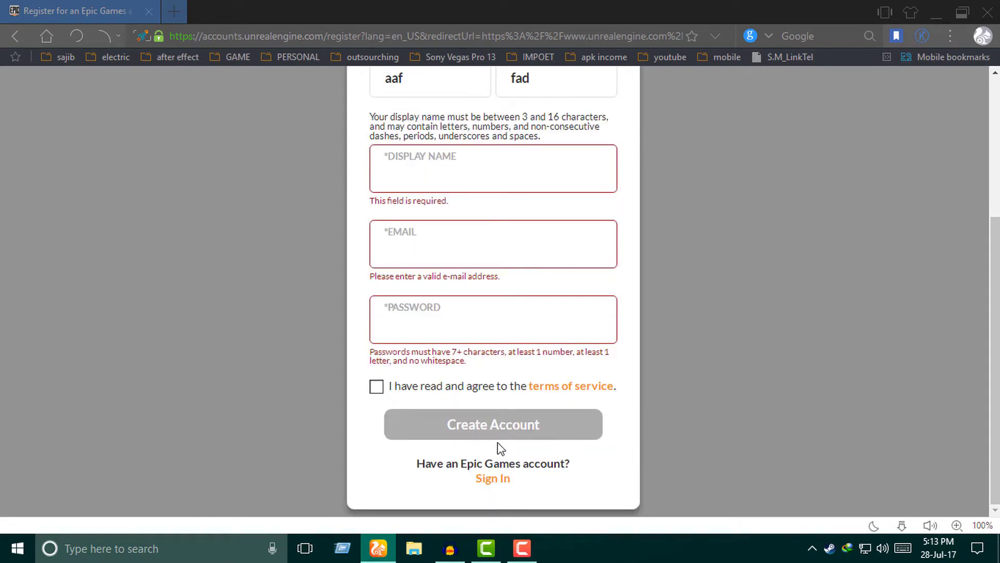
pyautogui.scroll(4, 861, 366)
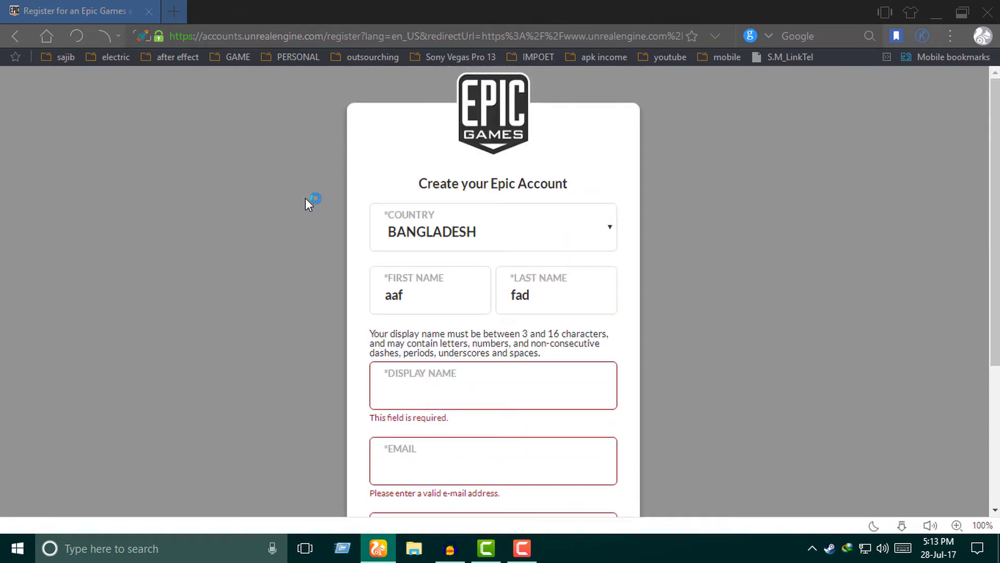
pyautogui.scroll(-4, 318, 259)
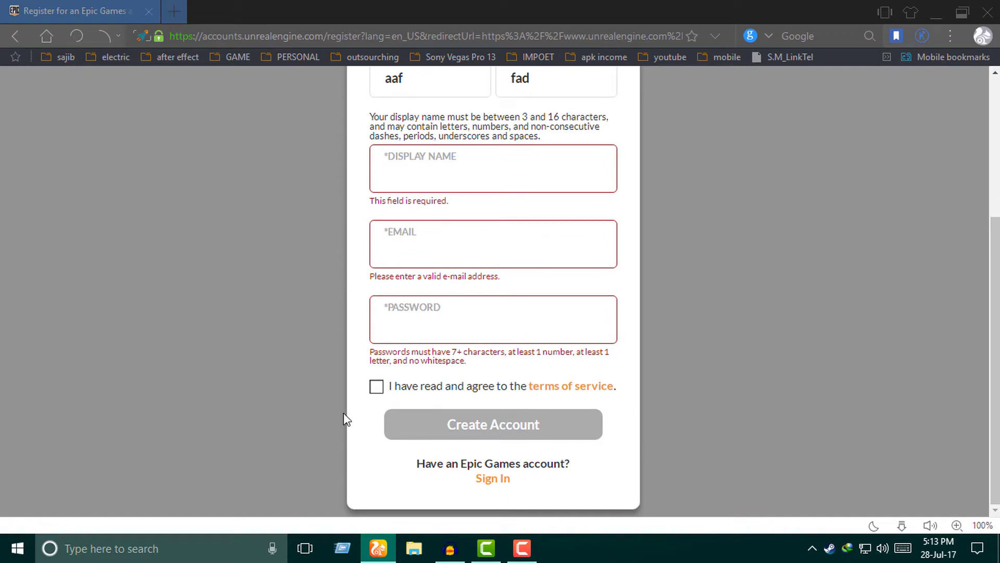
# - Switch to signing in with an existing account and cancel IDM's first captured launcher download
pyautogui.click(501, 483)
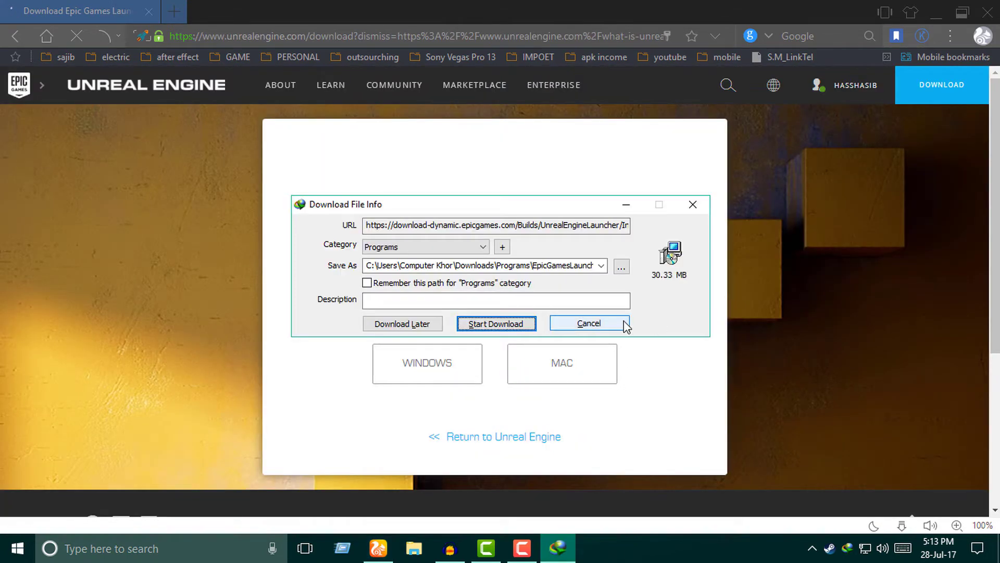
pyautogui.moveTo(542, 206); pyautogui.dragTo(565, 65)
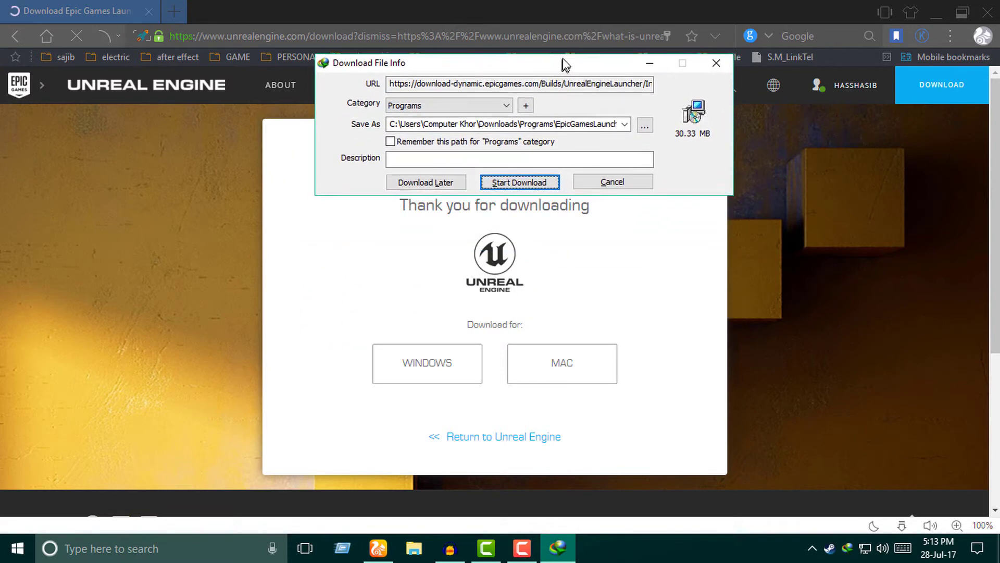
pyautogui.click(617, 182)
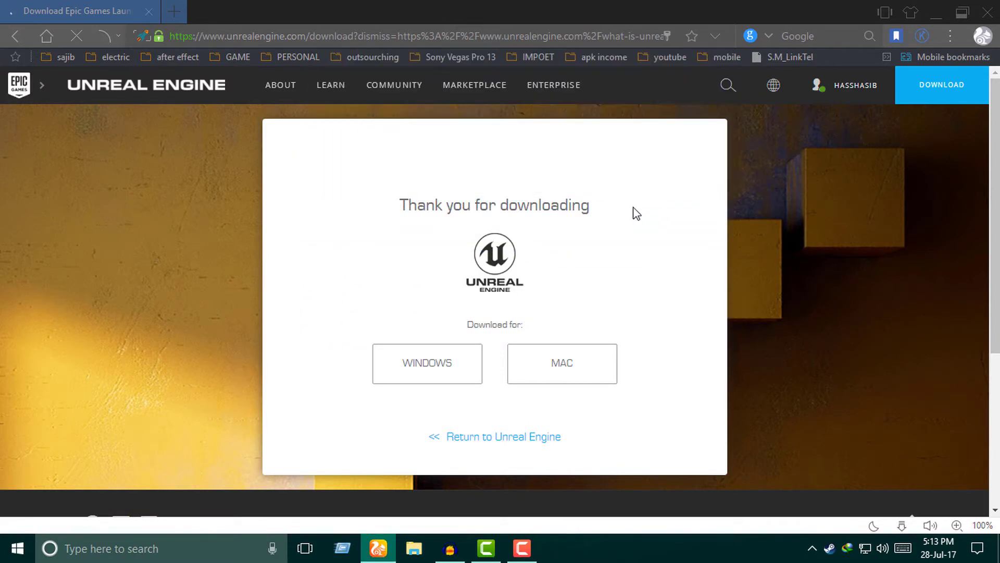
# - Request the Windows launcher, then cancel IDM's 30.33 MB capture and dismiss the follow-up prompt
pyautogui.click(430, 371)
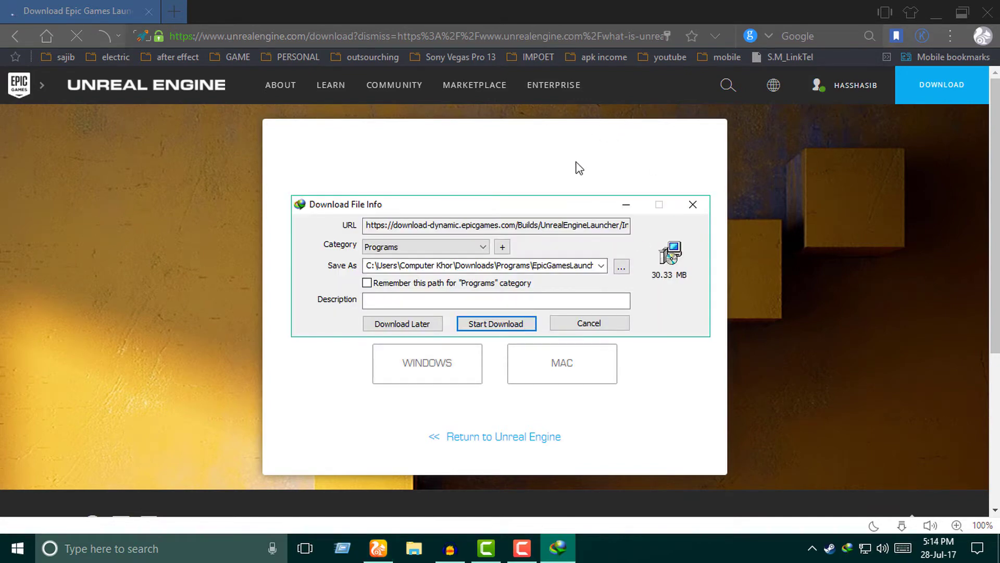
pyautogui.moveTo(559, 207); pyautogui.dragTo(557, 59)
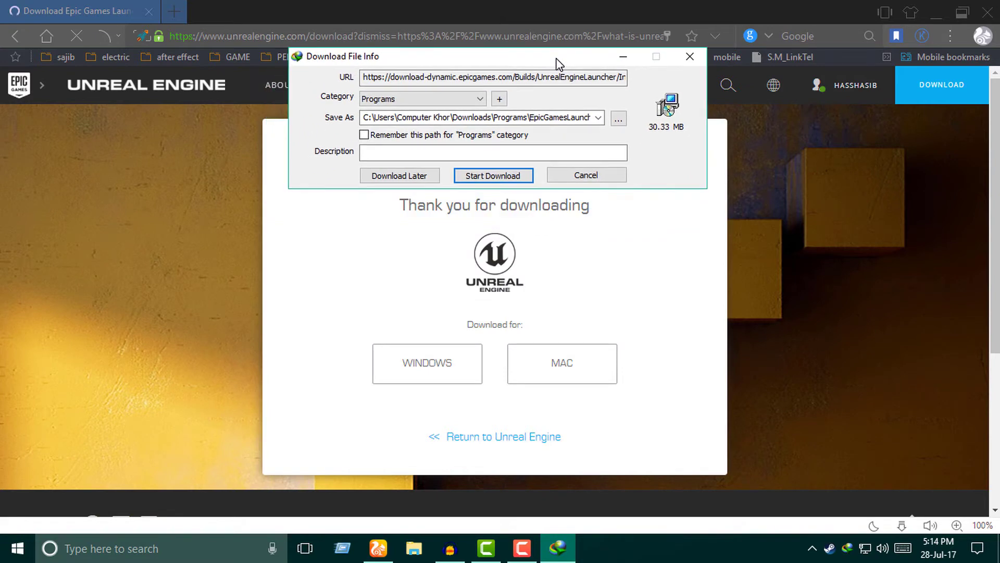
pyautogui.click(572, 183)
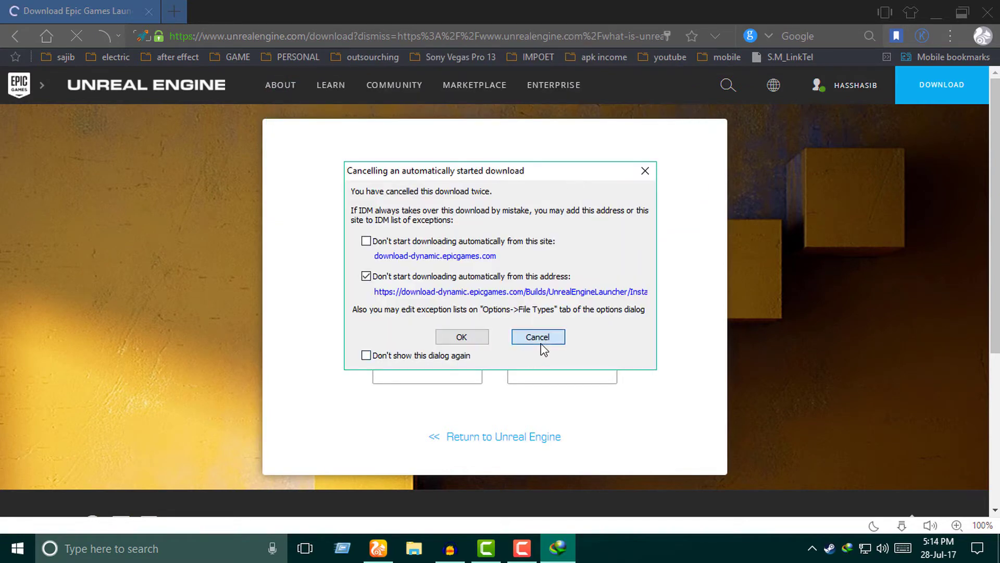
pyautogui.click(542, 339)
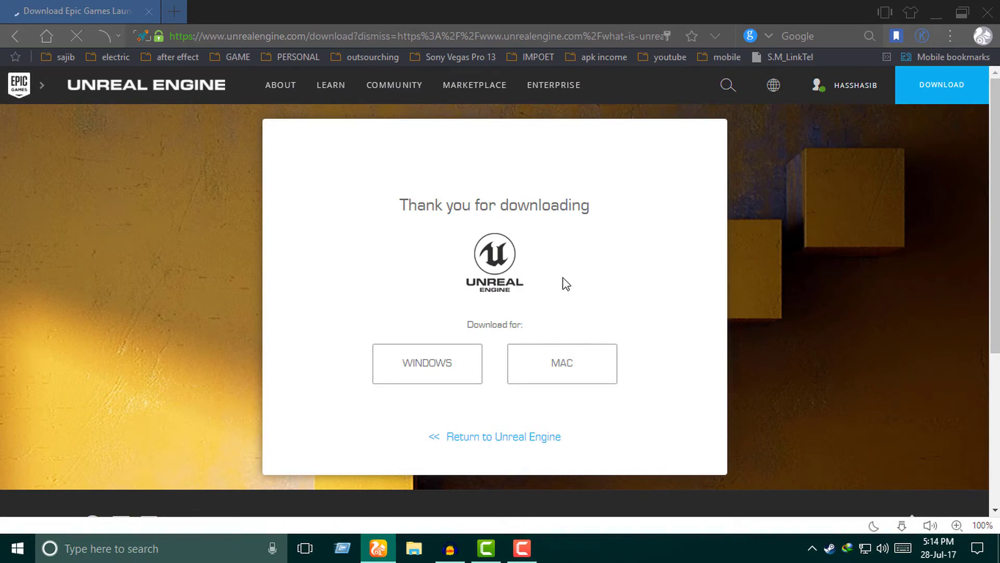
# - Close the browser, start the Epic Games Launcher from the desktop, and sign in with the account email
pyautogui.click(141, 11)
pyautogui.click(142, 11)
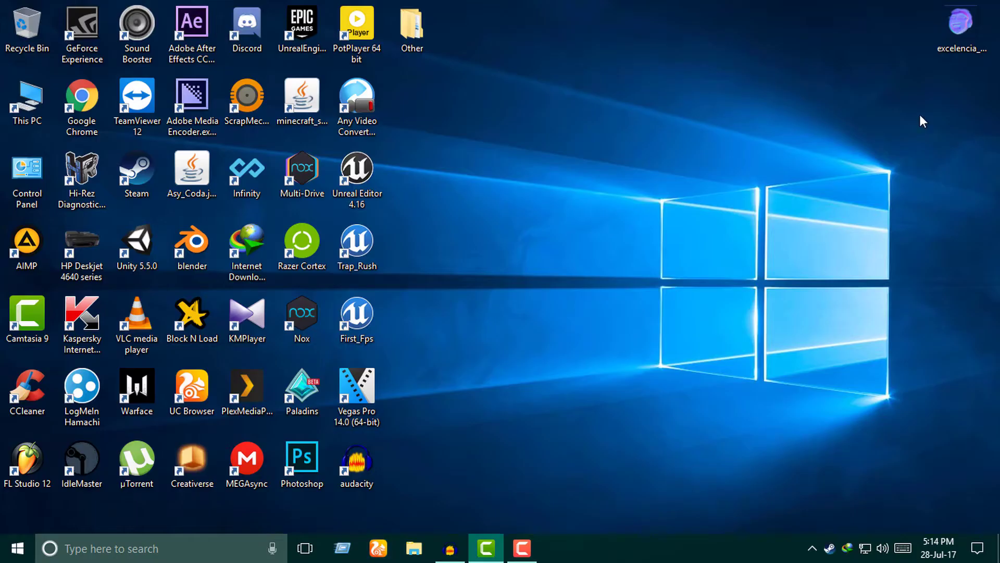
pyautogui.click(324, 40)
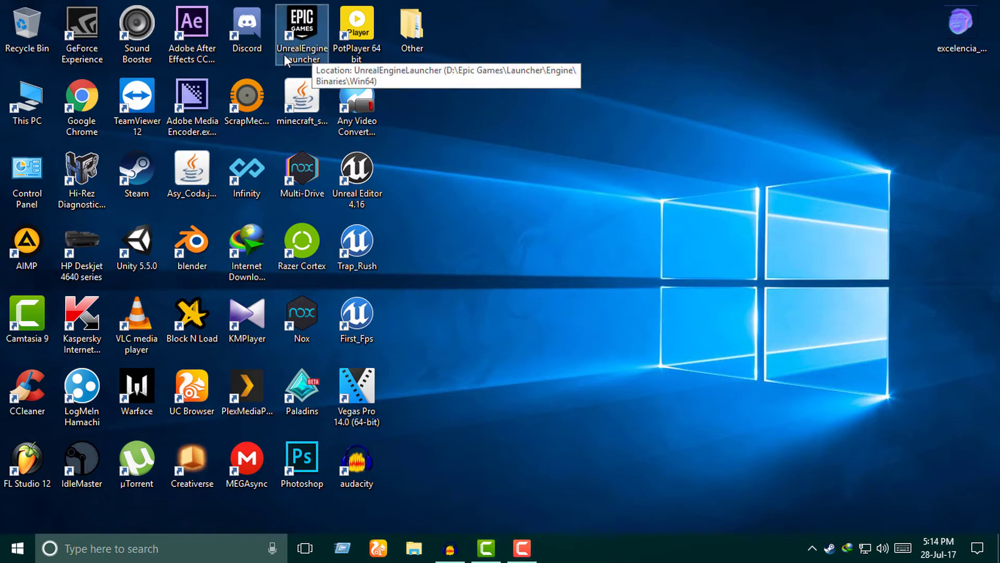
pyautogui.doubleClick(316, 50)
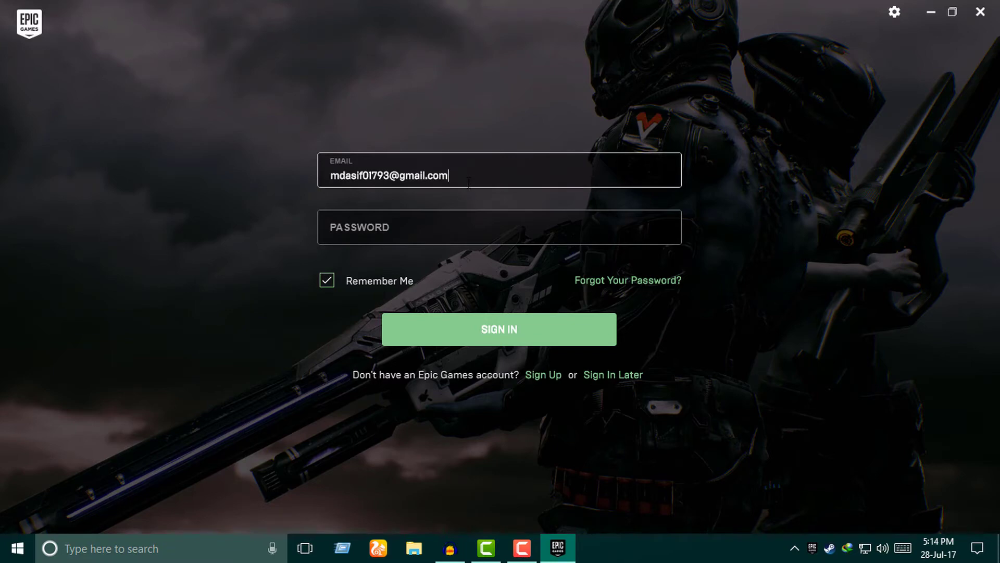
pyautogui.press('BackSpace')
pyautogui.press('BackSpace')
pyautogui.press('BackSpace')
pyautogui.press('BackSpace')
pyautogui.press('BackSpace')
pyautogui.press('BackSpace')
pyautogui.press('BackSpace')
pyautogui.press('BackSpace')
pyautogui.press('BackSpace')
pyautogui.press('BackSpace')
pyautogui.press('BackSpace')
pyautogui.press('BackSpace')
pyautogui.press('BackSpace')
pyautogui.press('BackSpace')
pyautogui.press('BackSpace')
pyautogui.press('BackSpace')
pyautogui.press('BackSpace')
pyautogui.press('BackSpace')
pyautogui.press('BackSpace')
pyautogui.press('BackSpace')
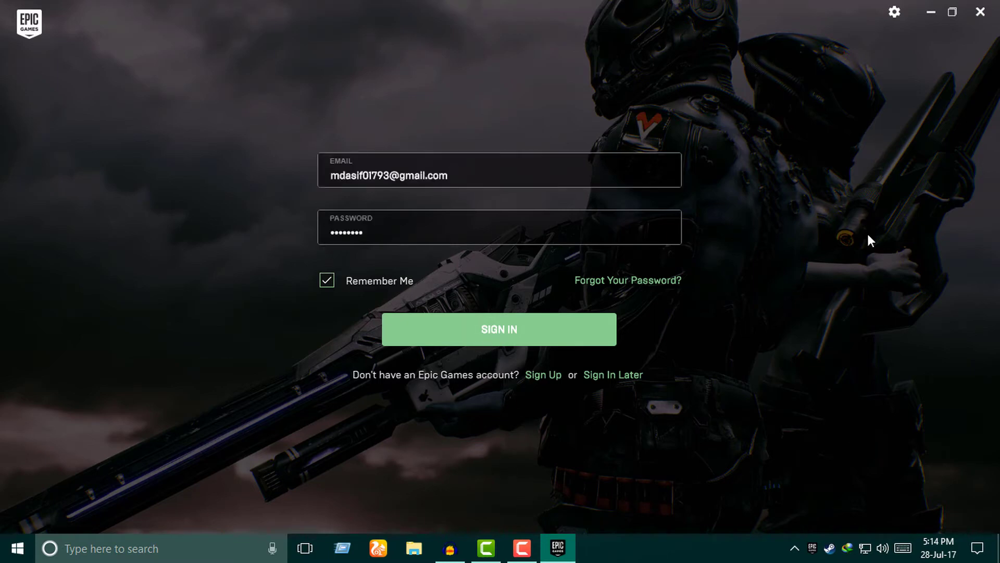
pyautogui.click(558, 328)
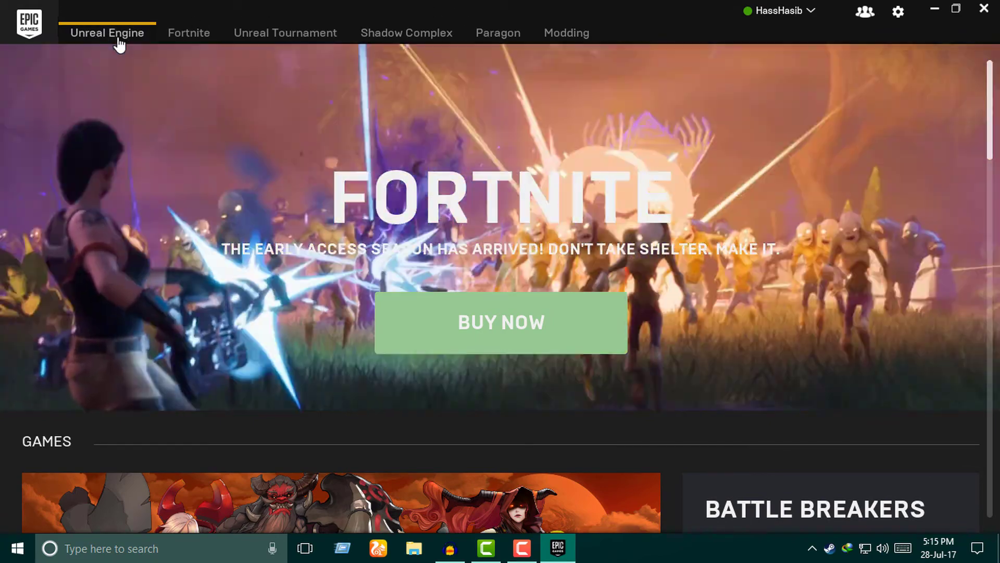
# - Open the Unreal Engine Library and browse the engine versions offered on a new Install card
pyautogui.click(111, 35)
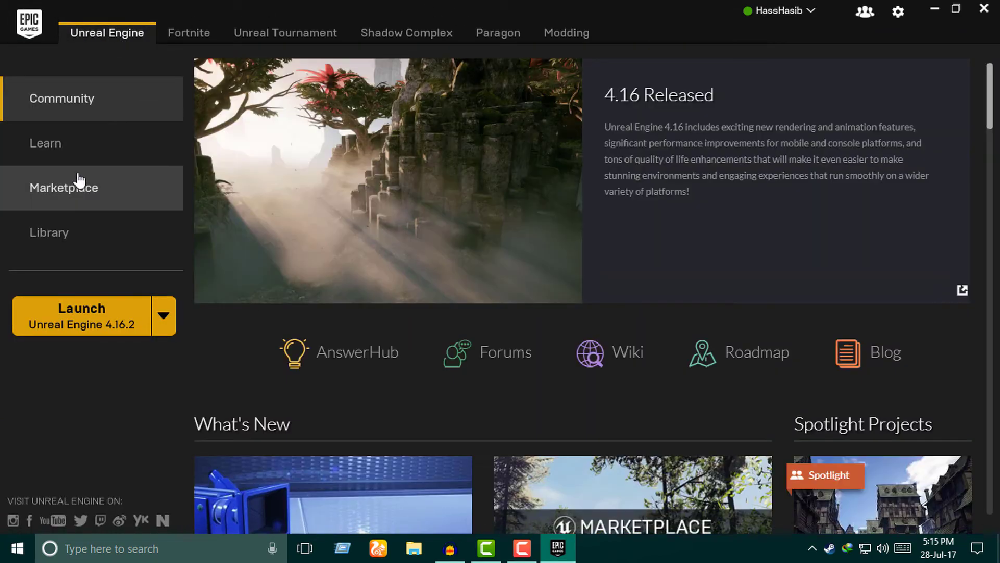
pyautogui.click(56, 237)
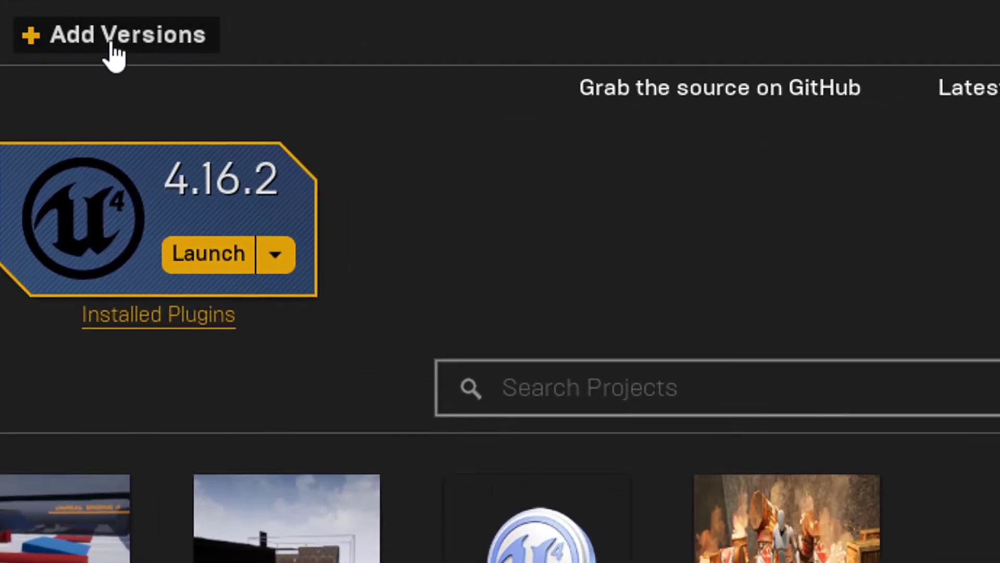
pyautogui.click(562, 142)
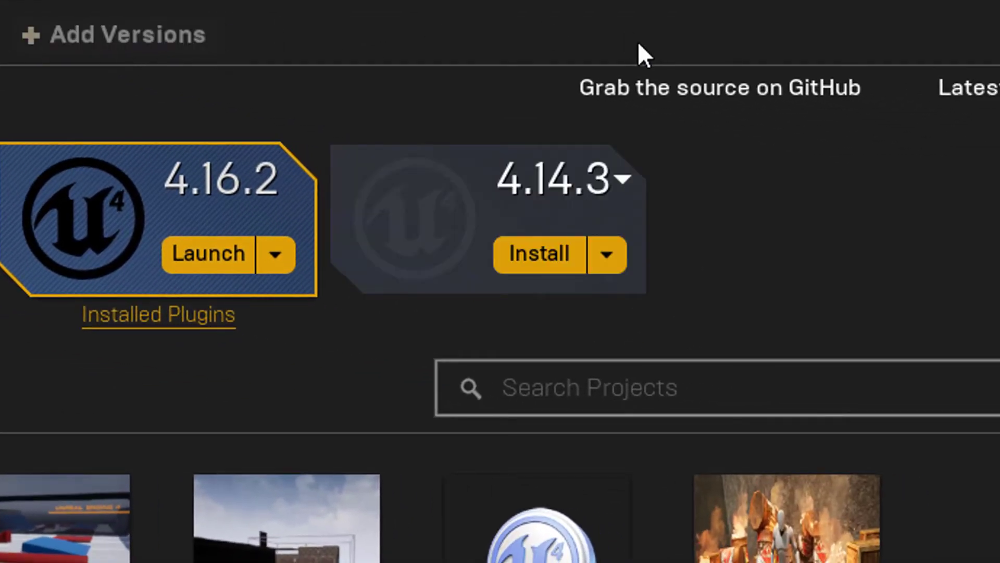
pyautogui.click(619, 179)
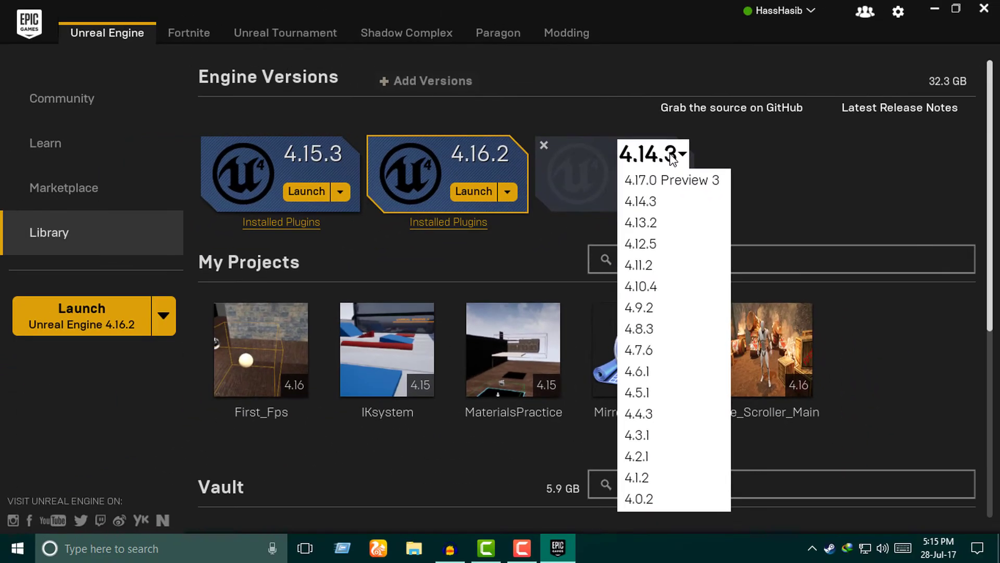
pyautogui.click(612, 180)
pyautogui.click(673, 156)
pyautogui.scroll(-1, 674, 407)
pyautogui.scroll(1, 672, 404)
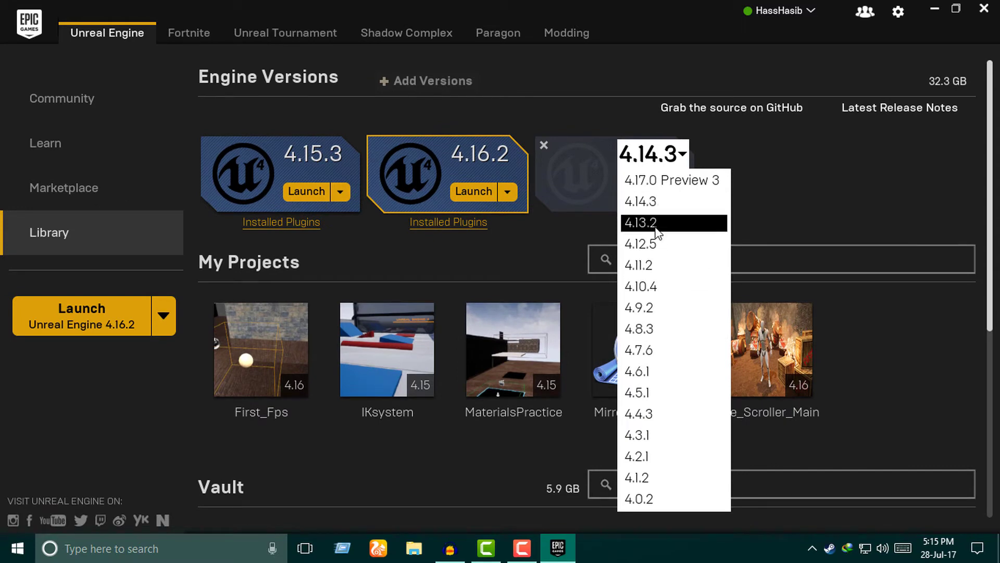
# - Leave 4.14.3 chosen, then remove that uninstalled 4.14.3 entry via its dropdown
pyautogui.click(646, 202)
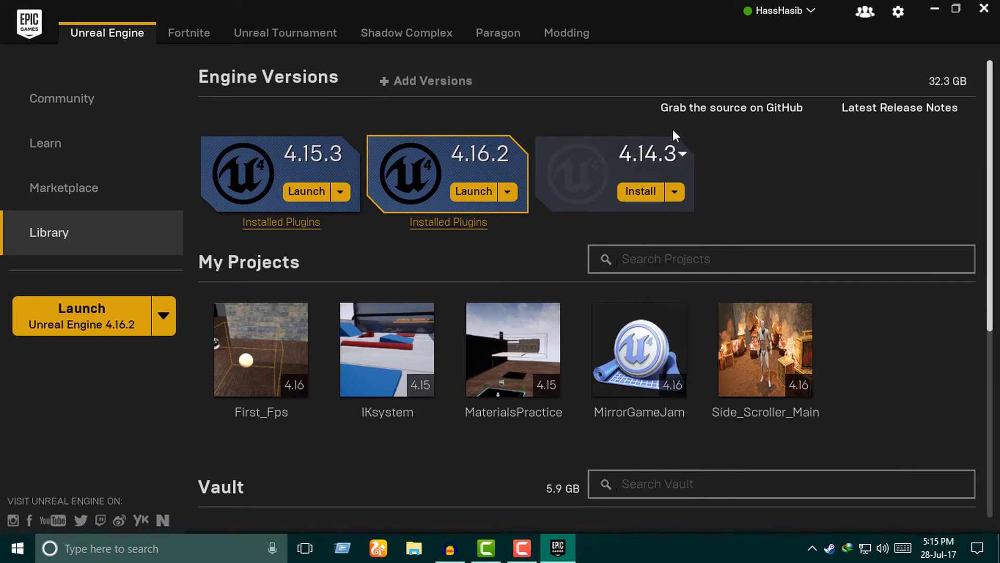
pyautogui.click(676, 192)
pyautogui.click(672, 252)
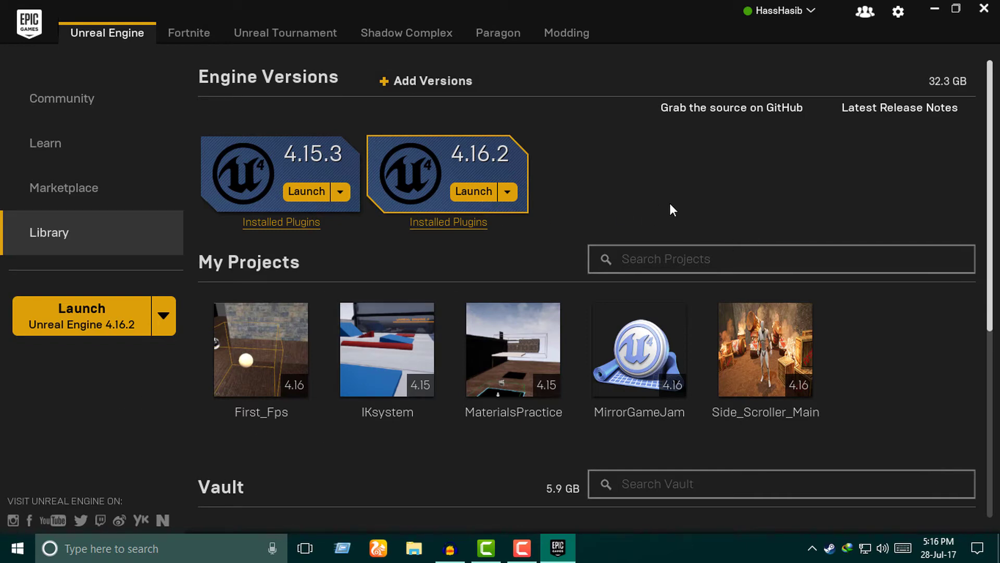
pyautogui.scroll(-1, 694, 264)
pyautogui.scroll(1, 695, 265)
pyautogui.doubleClick(656, 18)
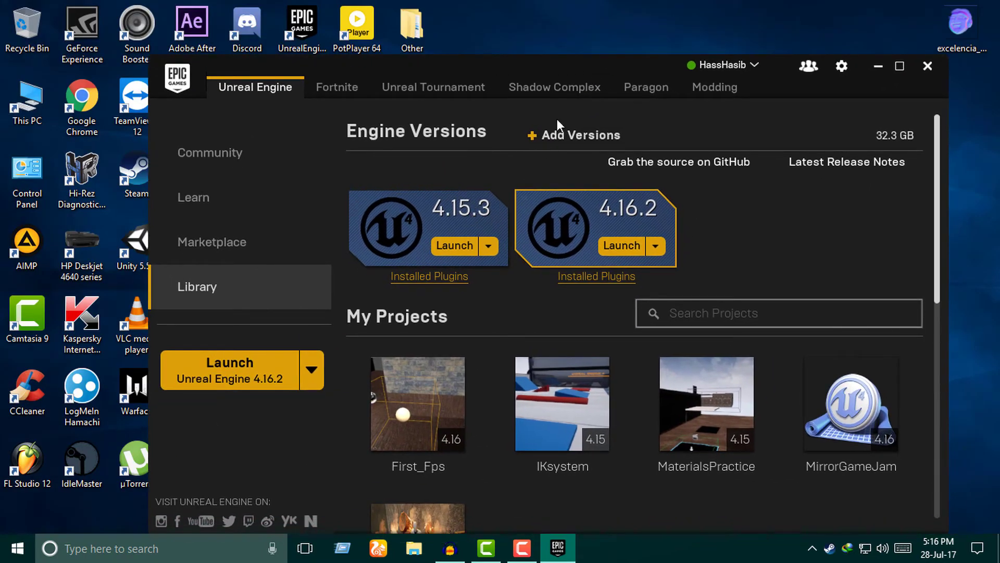
pyautogui.moveTo(555, 71); pyautogui.dragTo(568, 54)
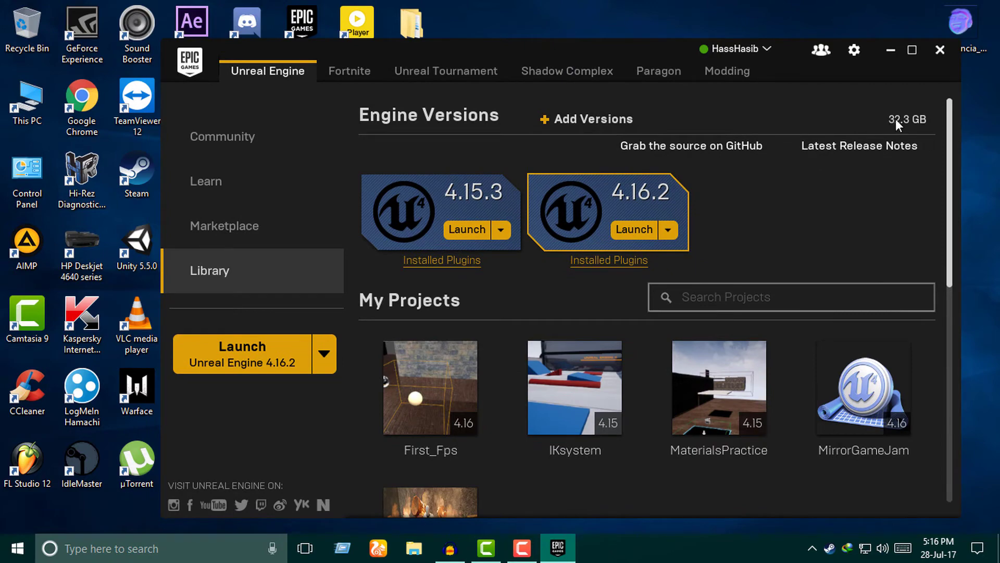
pyautogui.moveTo(658, 59); pyautogui.dragTo(672, 77)
pyautogui.doubleClick(672, 77)
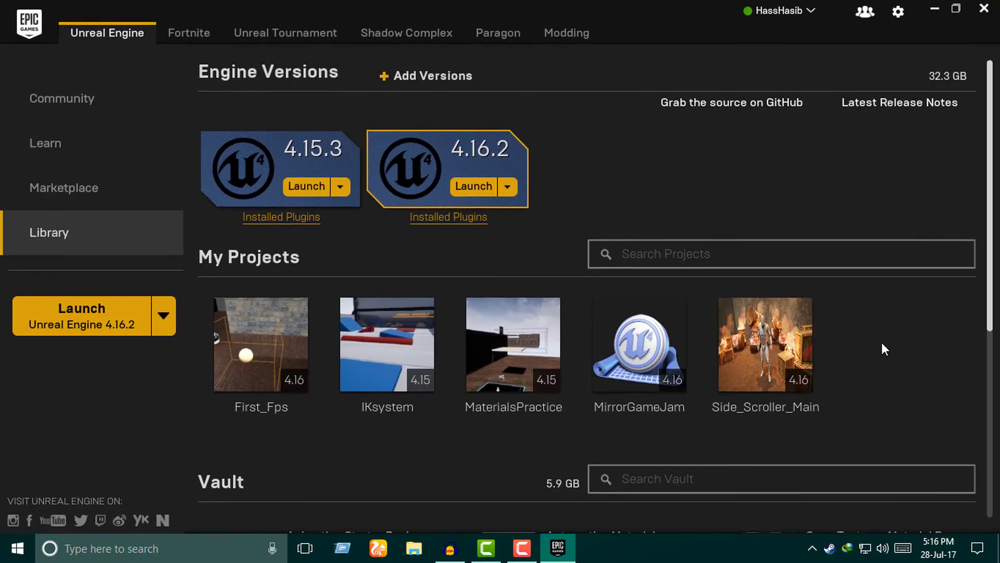
pyautogui.scroll(-2, 880, 341)
pyautogui.scroll(-3, 881, 341)
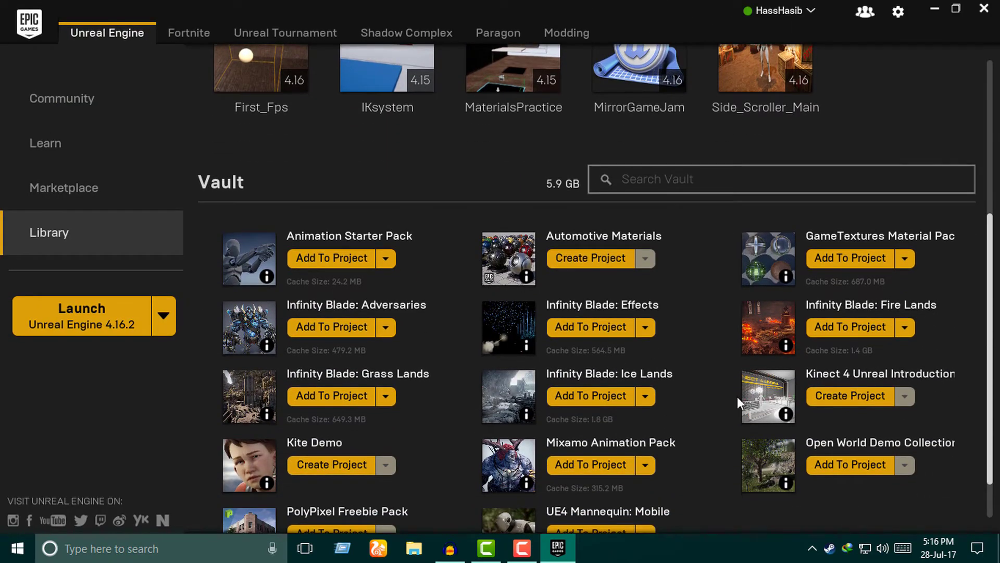
pyautogui.scroll(-1, 737, 396)
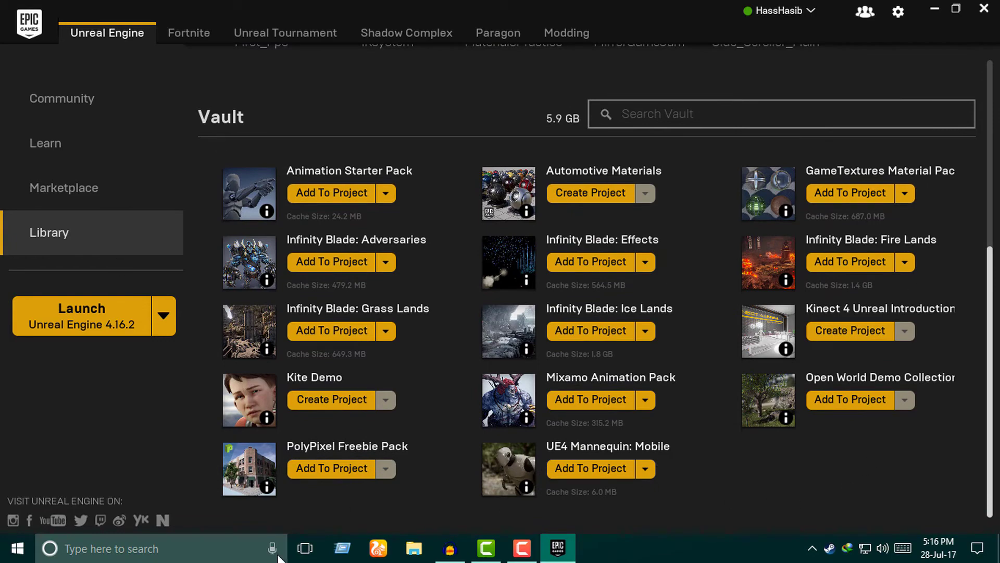
pyautogui.scroll(4, 814, 468)
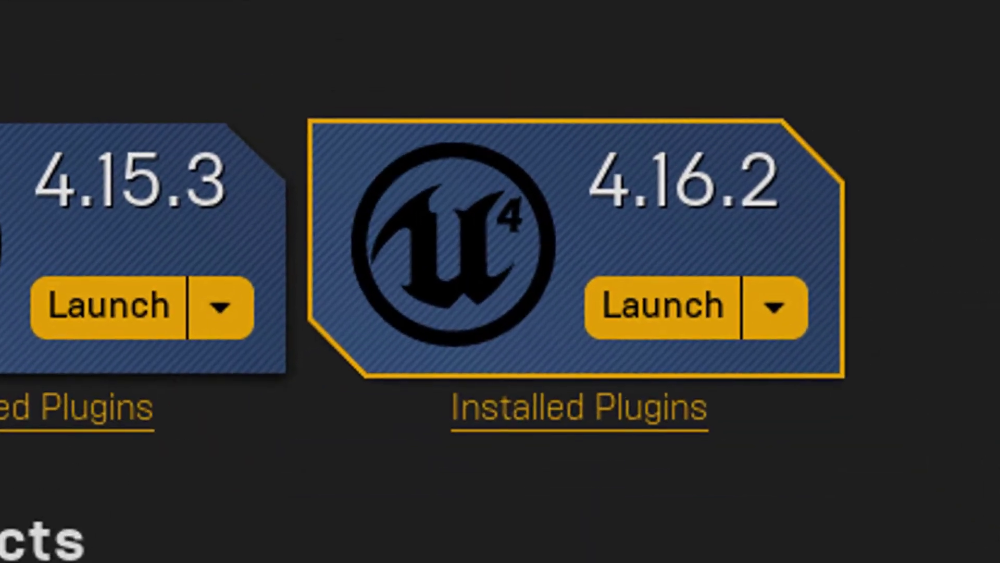
# - Launch Unreal Engine 4.16.2, minimize the launcher and refresh the desktop while the editor loads
pyautogui.click(664, 312)
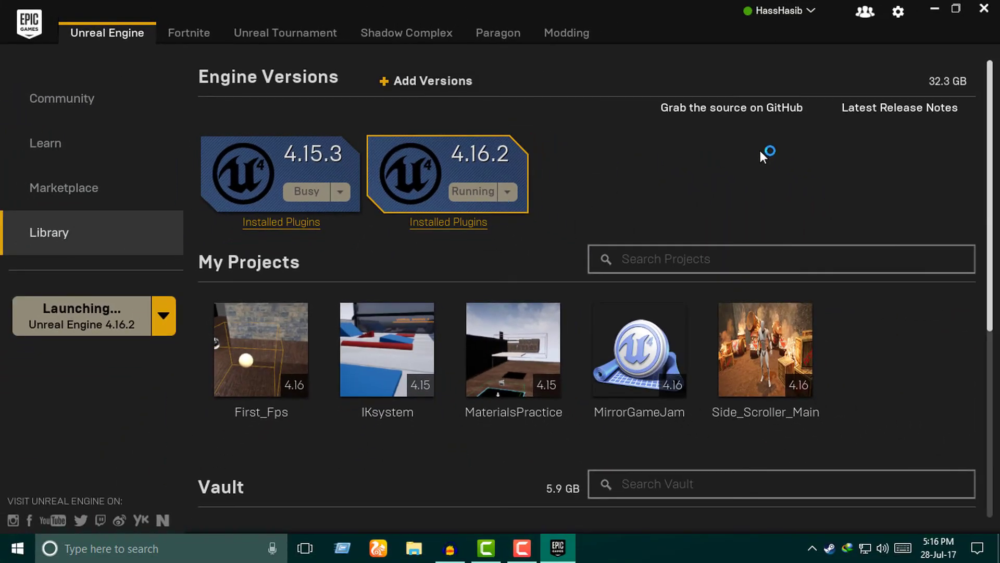
pyautogui.click(936, 14)
pyautogui.rightClick(748, 173)
pyautogui.click(781, 208)
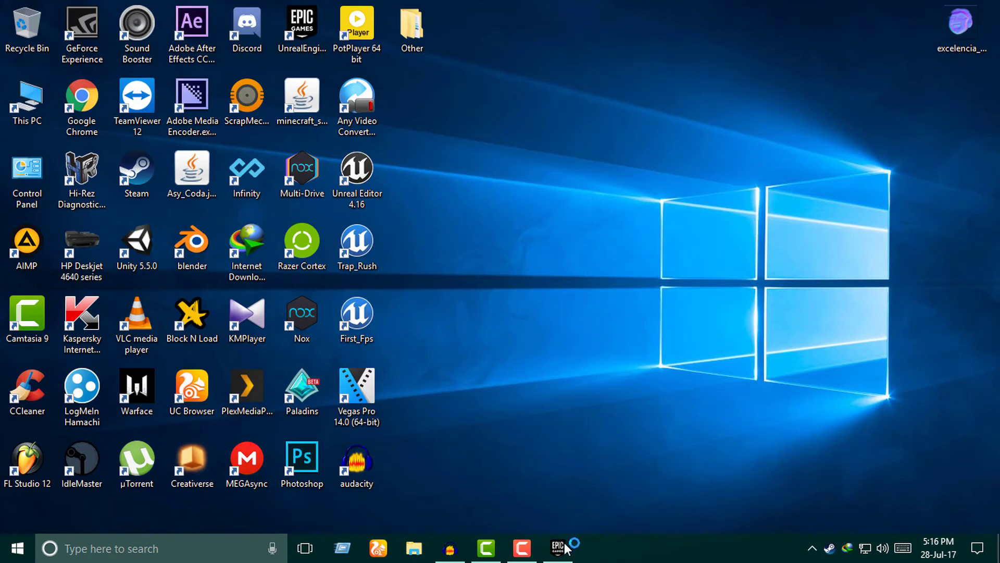
pyautogui.click(563, 546)
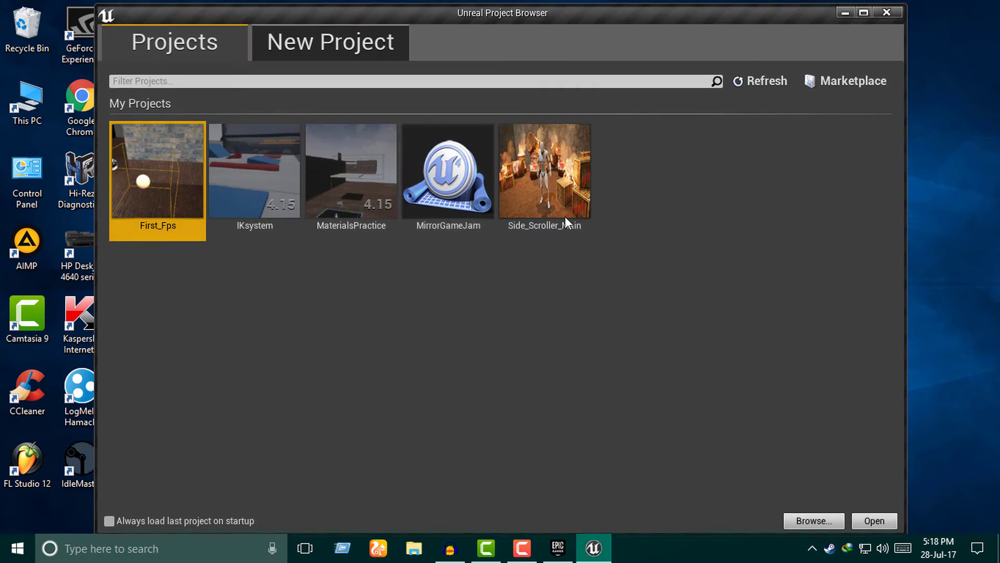
# - Nudge the Project Browser window and switch to the New Project Blueprint templates
pyautogui.moveTo(512, 18); pyautogui.dragTo(522, 5)
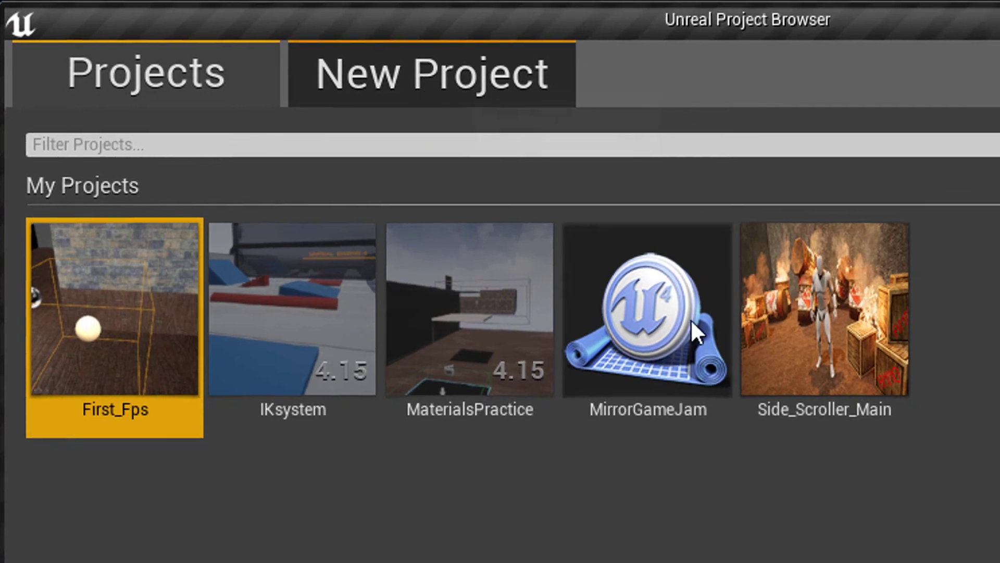
pyautogui.click(440, 73)
pyautogui.scroll(-2, 421, 323)
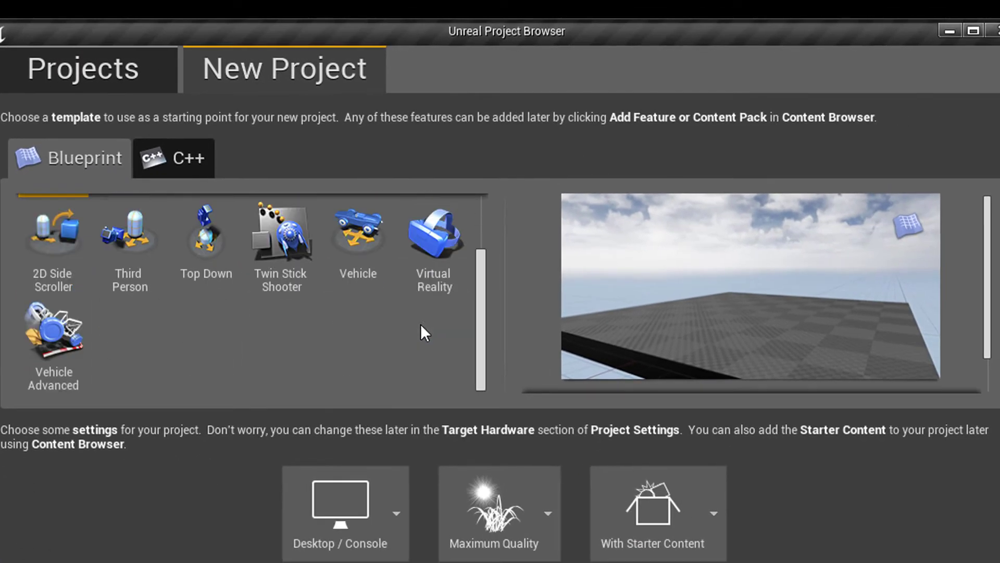
pyautogui.scroll(2, 420, 323)
pyautogui.scroll(-2, 421, 324)
pyautogui.scroll(2, 205, 313)
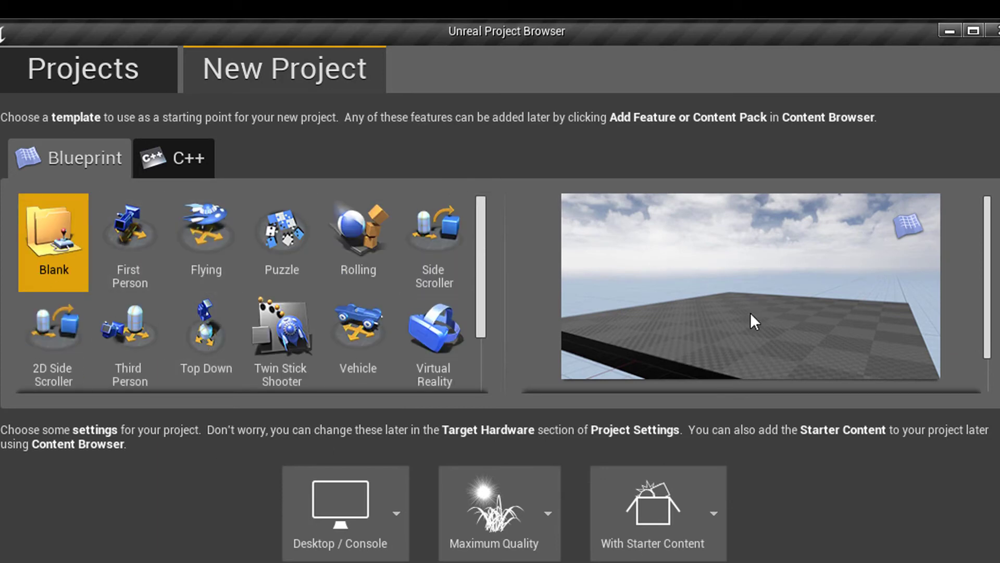
# - Preview the First Person, Flying and Puzzle templates, then select Third Person
pyautogui.click(146, 253)
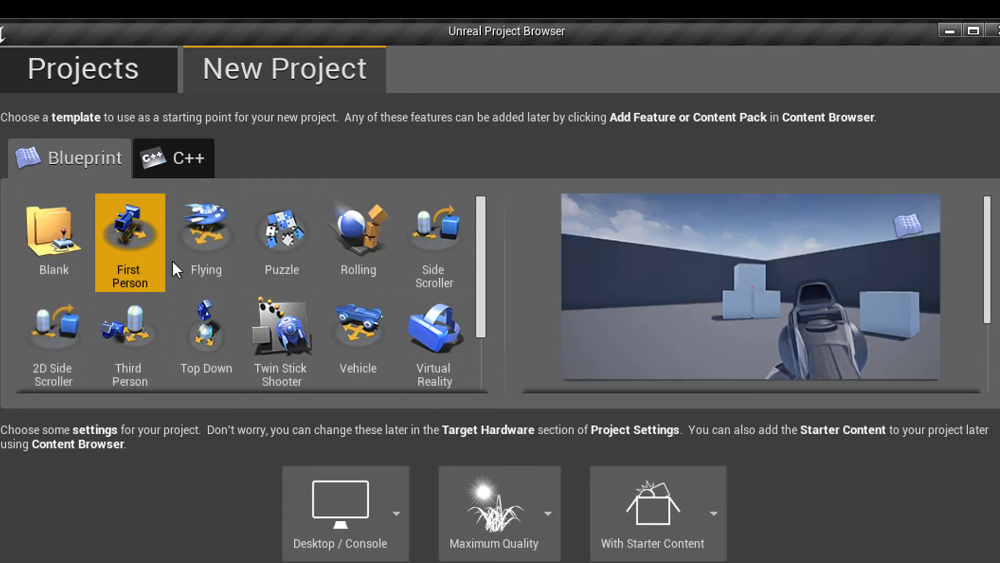
pyautogui.click(207, 251)
pyautogui.click(268, 254)
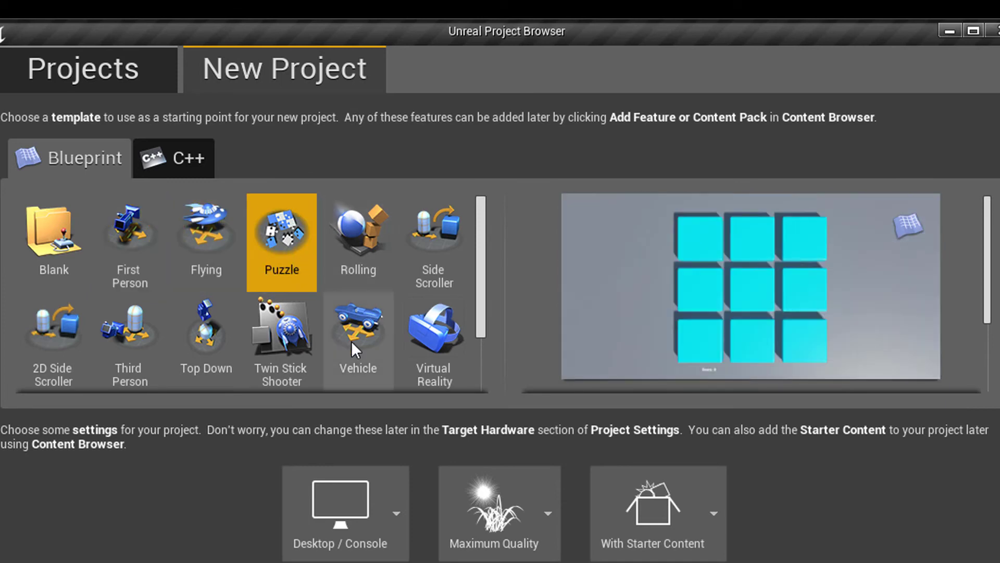
pyautogui.scroll(-2, 345, 349)
pyautogui.scroll(2, 345, 349)
pyautogui.scroll(-2, 344, 349)
pyautogui.scroll(2, 247, 376)
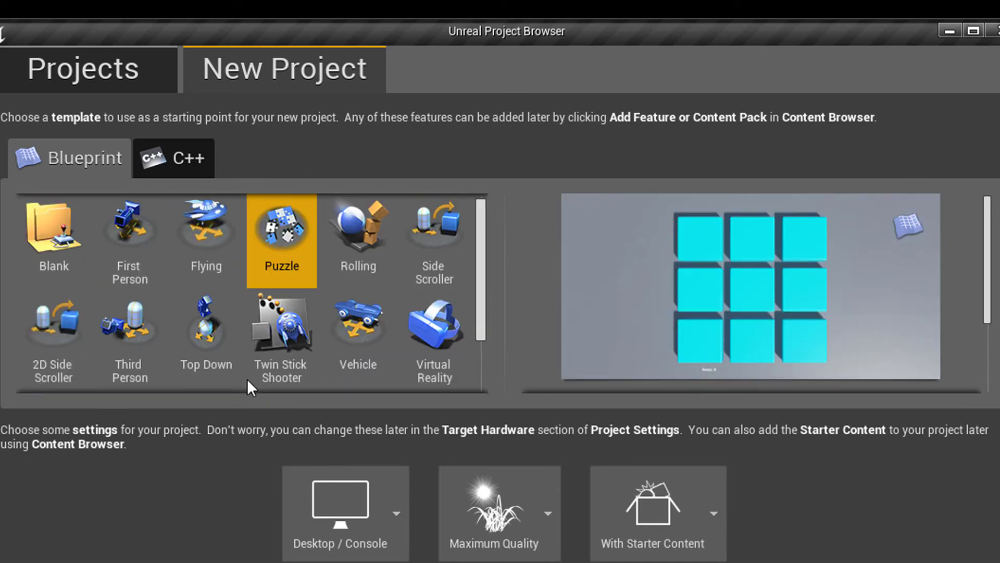
pyautogui.scroll(-2, 247, 378)
pyautogui.click(129, 249)
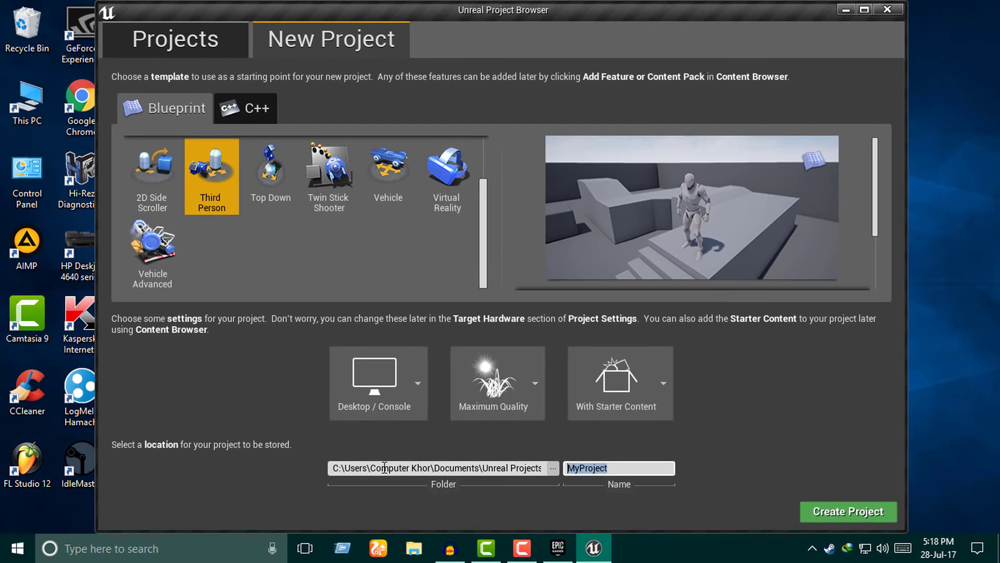
# - Name the project Tutorial, keeping Desktop / Console hardware and Maximum Quality graphics
pyautogui.write('Tu')
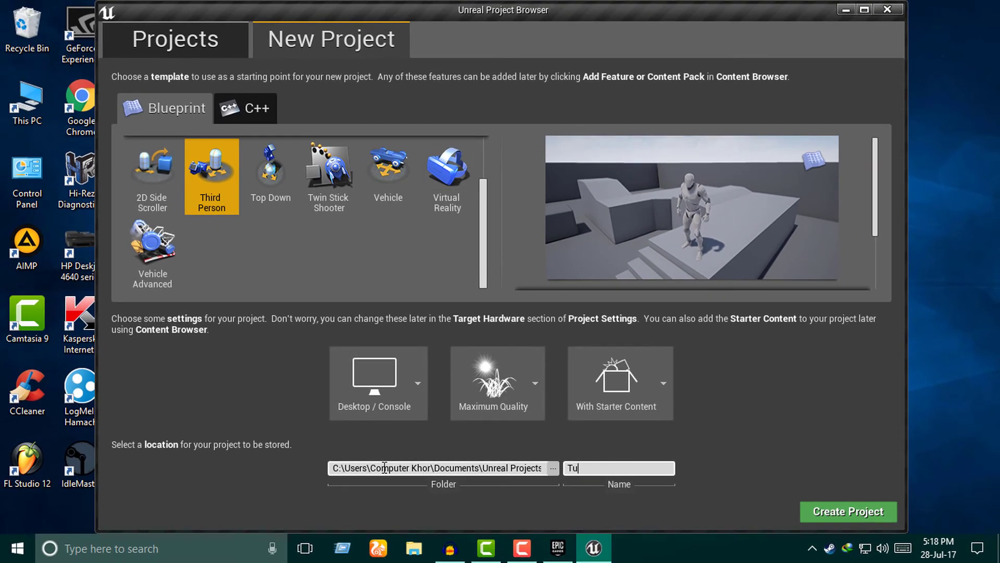
pyautogui.write('torial')
pyautogui.click(383, 385)
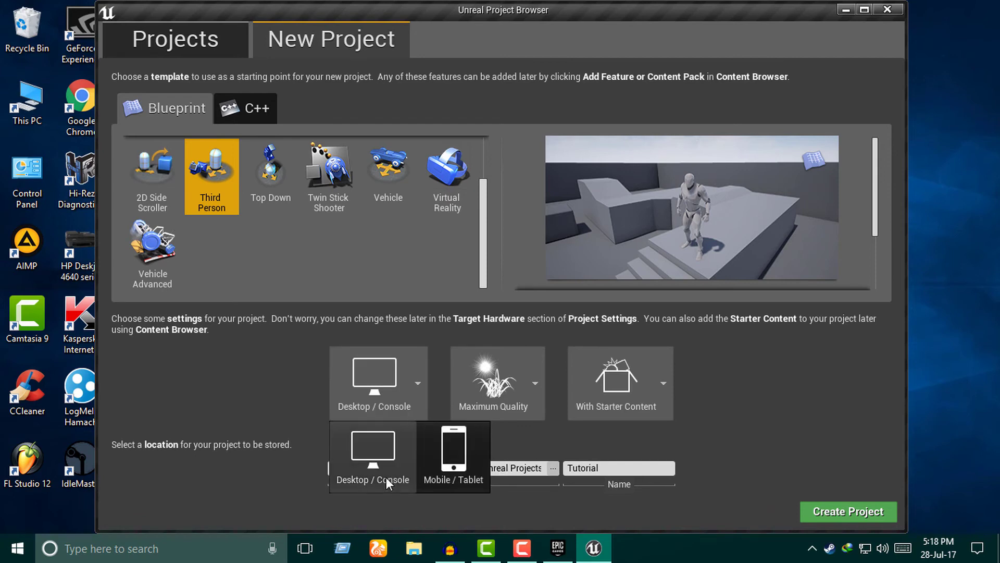
pyautogui.click(373, 460)
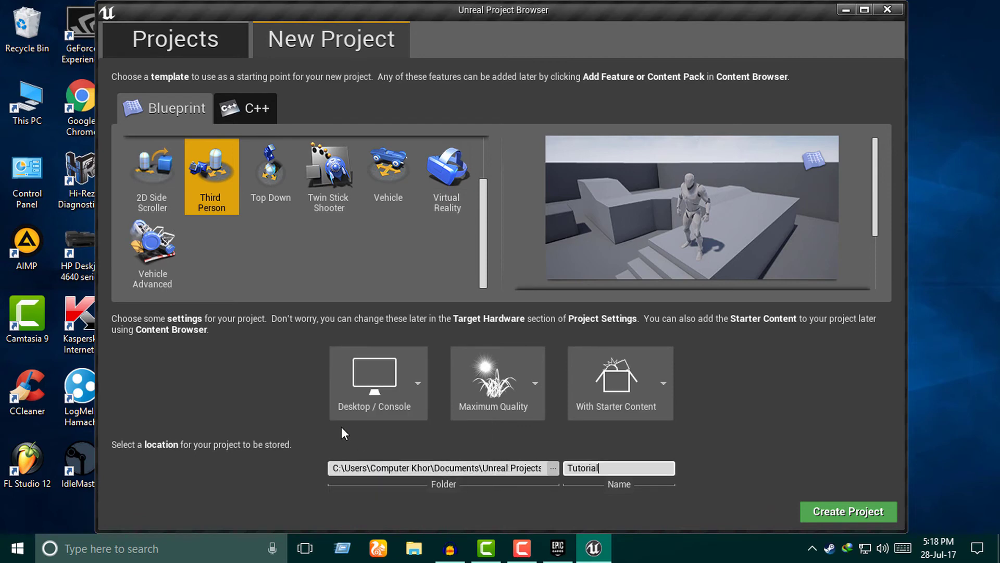
pyautogui.click(501, 395)
pyautogui.click(502, 395)
# - Confirm With Starter Content in the starter content dropdown
pyautogui.click(674, 380)
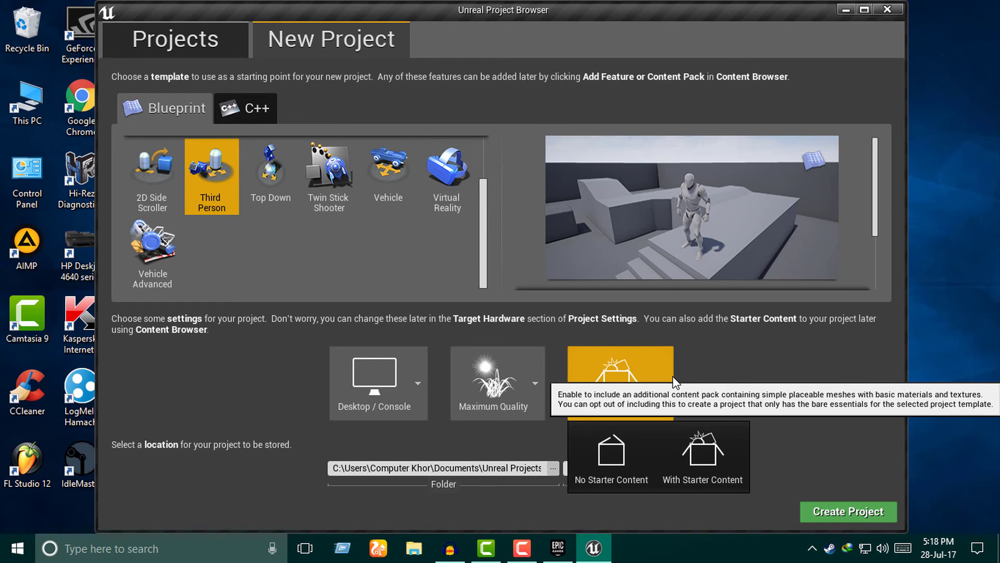
pyautogui.click(711, 465)
pyautogui.click(632, 393)
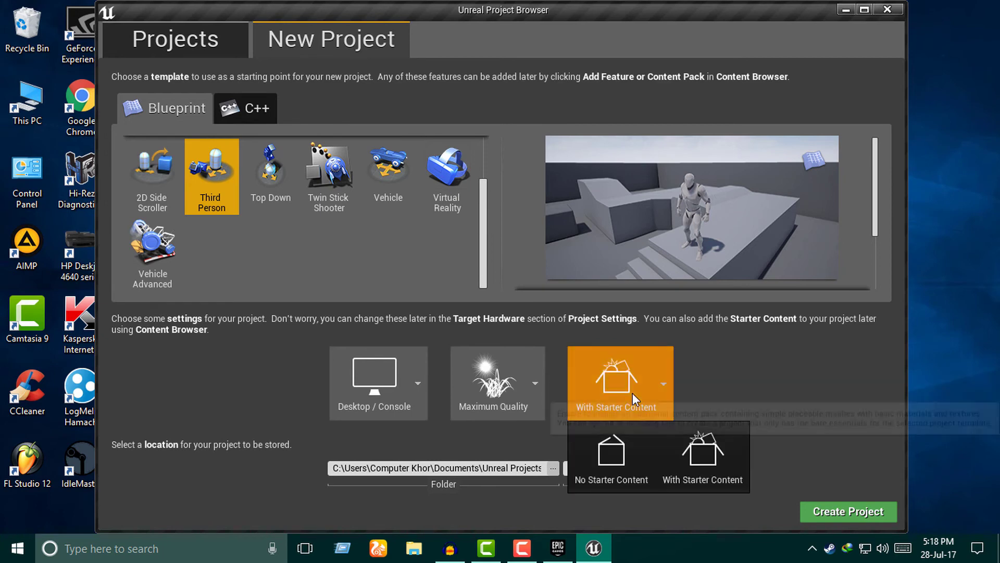
pyautogui.click(686, 456)
pyautogui.click(647, 412)
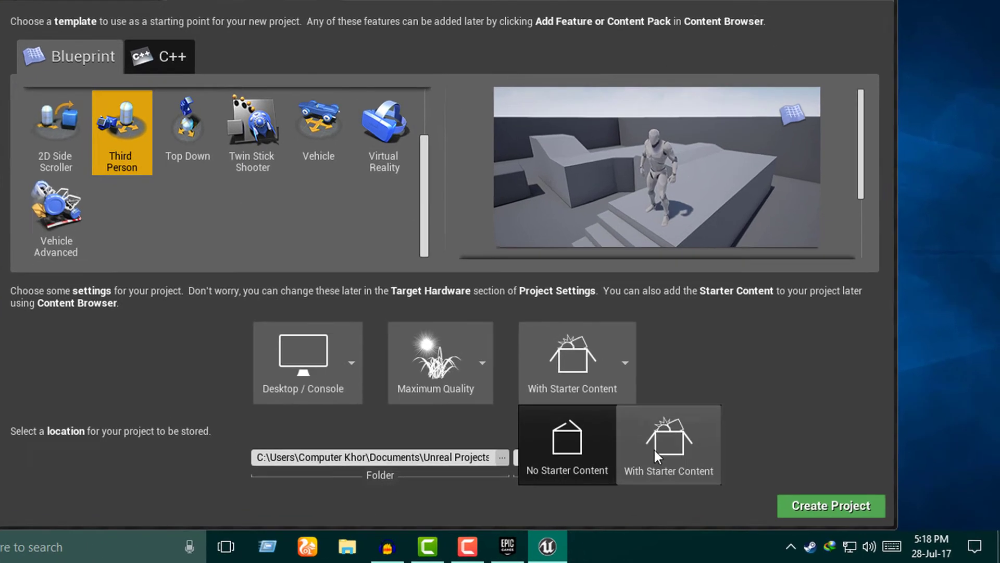
pyautogui.click(654, 450)
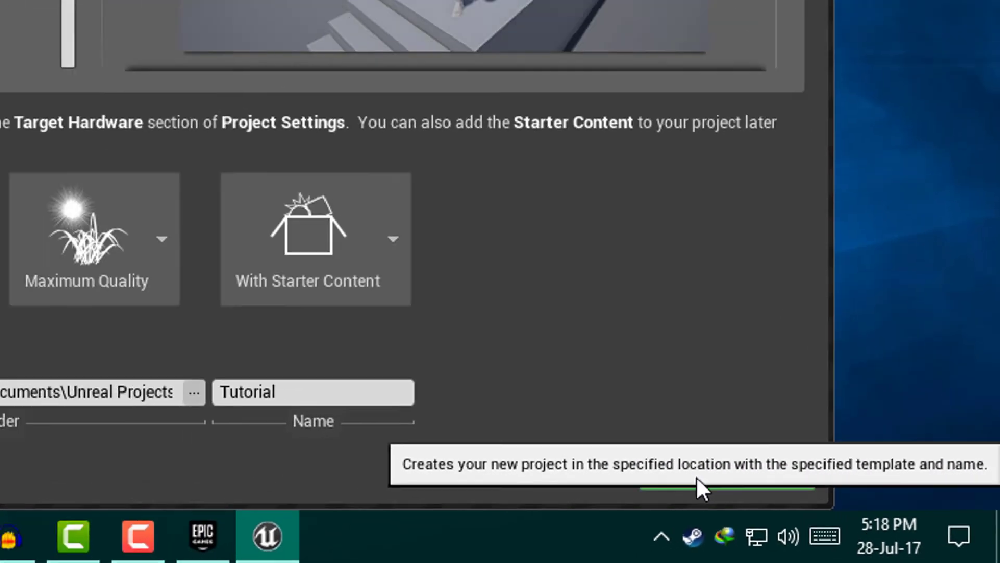
# - Start building the Tutorial project with Create Project, bringing up its 0% progress indicator
pyautogui.click(697, 479)
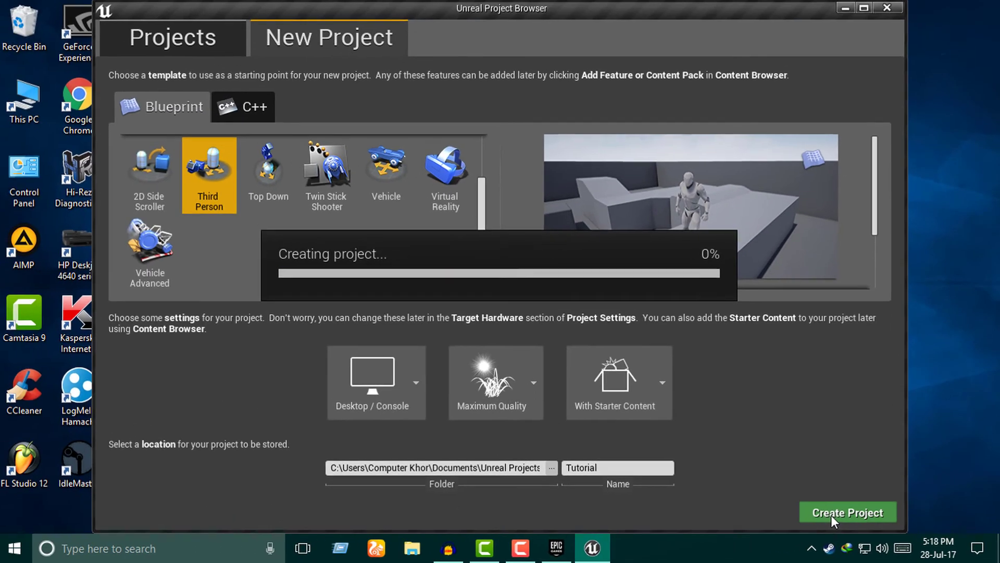